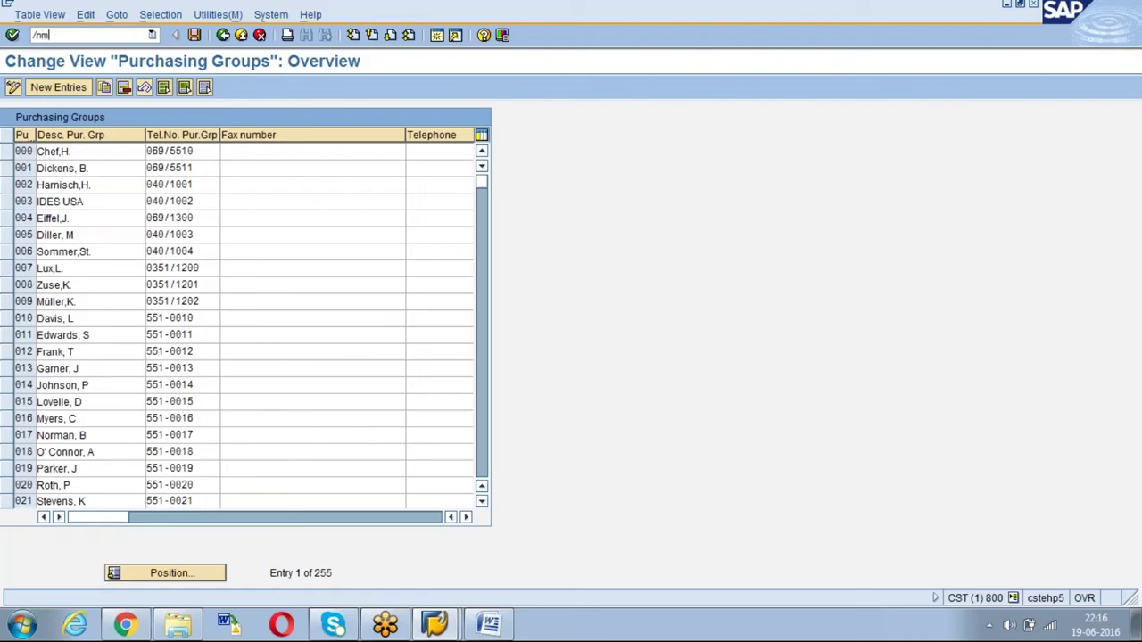
Leave the purchasing groups view and open the purchase order transaction.
type("e2")
type("1n")
key("Return")
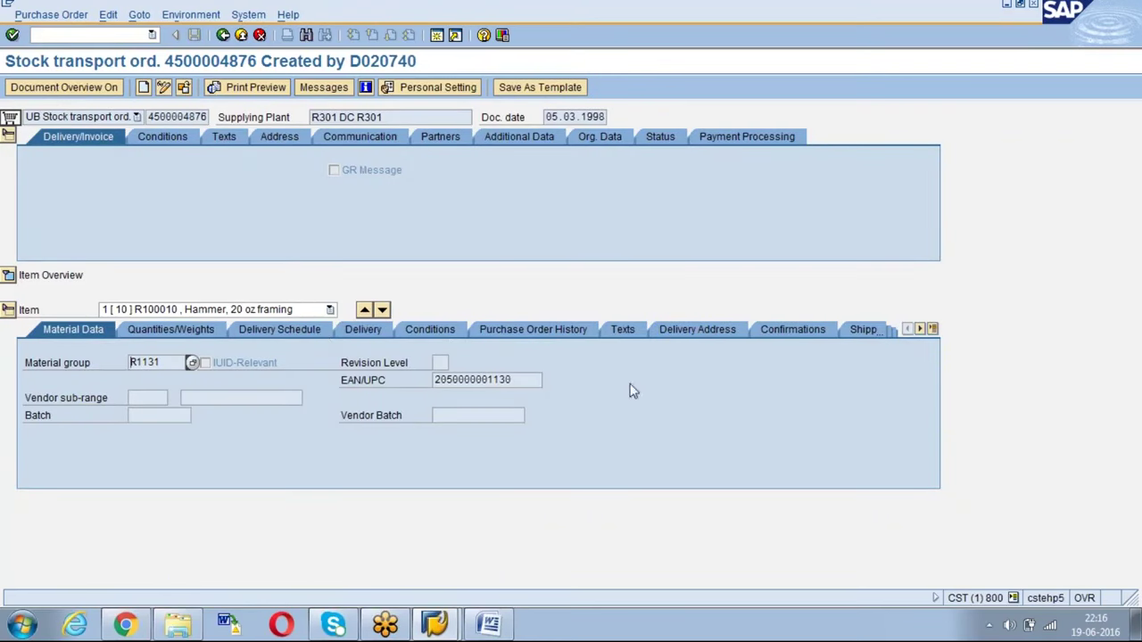
Switch to the standard purchase order from vendor IDES US Inc. for electronic chips for brakes.
left_click(184, 88)
key("BackSpace")
key("BackSpace")
key("BackSpace")
key("BackSpace")
key("BackSpace")
key("BackSpace")
key("BackSpace")
key("BackSpace")
key("BackSpace")
key("BackSpace")
key("Down")
key("Down")
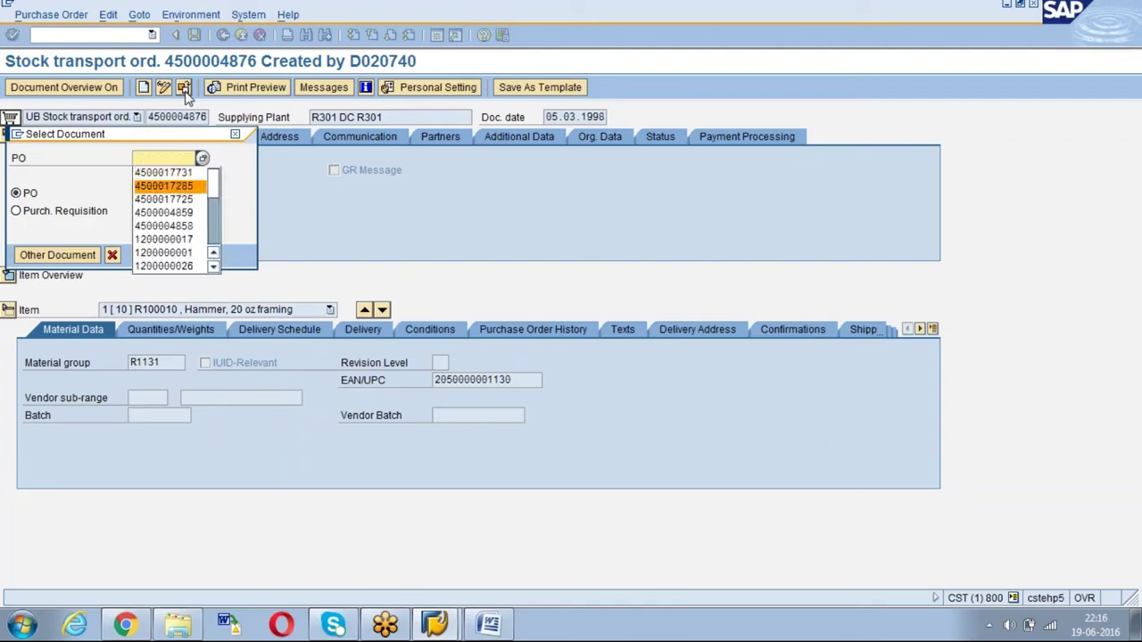
key("Return")
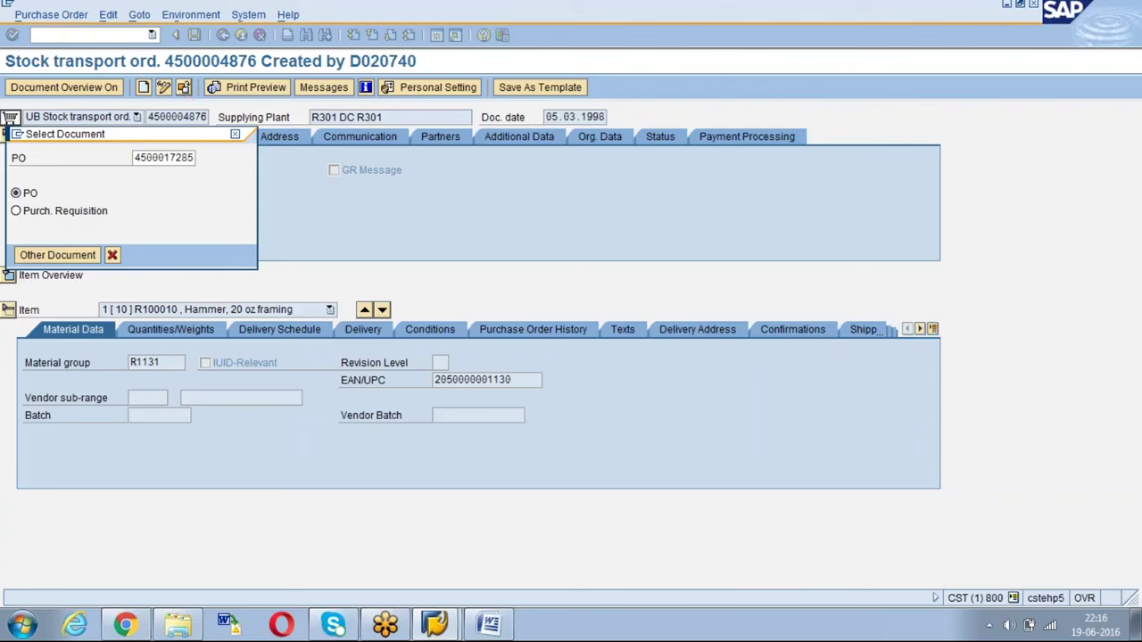
key("Return")
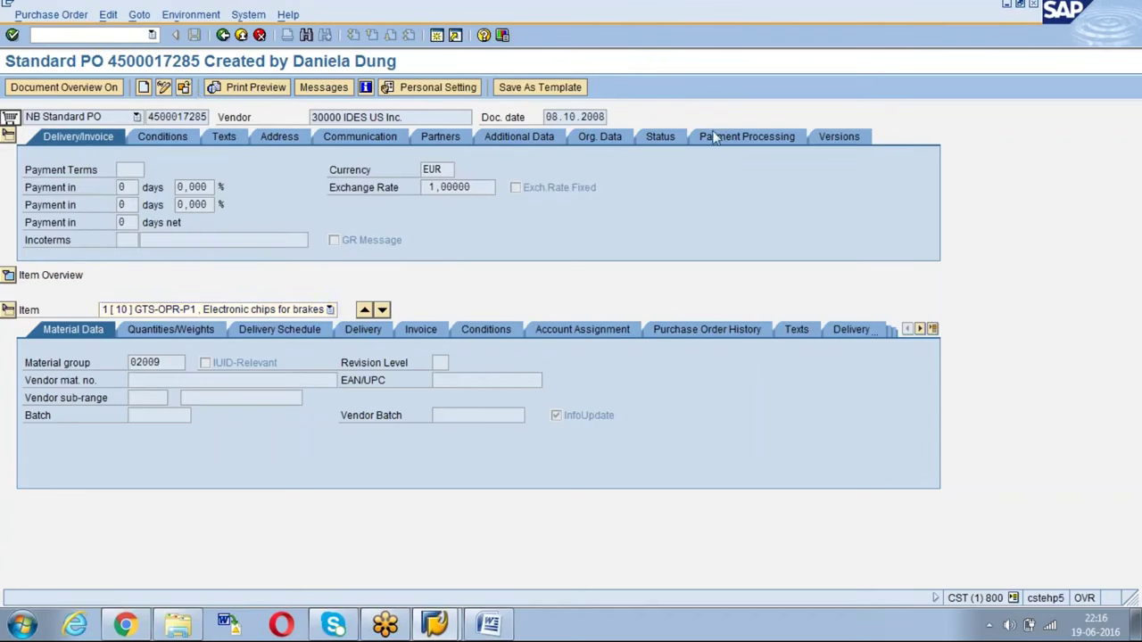
Look through the Retention options in the order header's payment processing data.
left_click(743, 137)
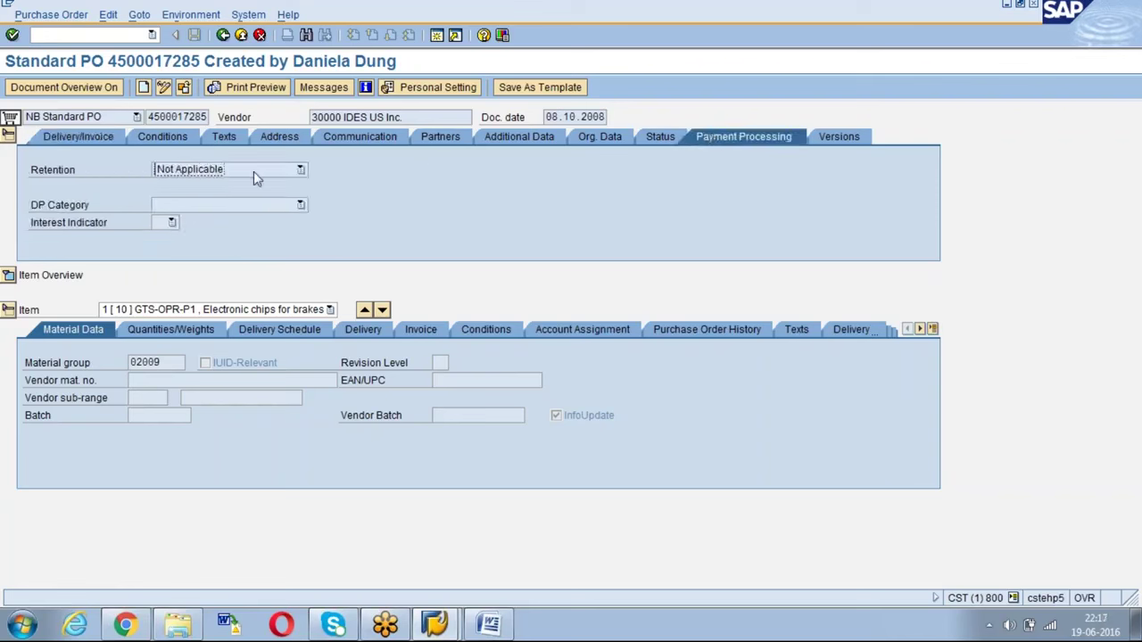
left_click(302, 172)
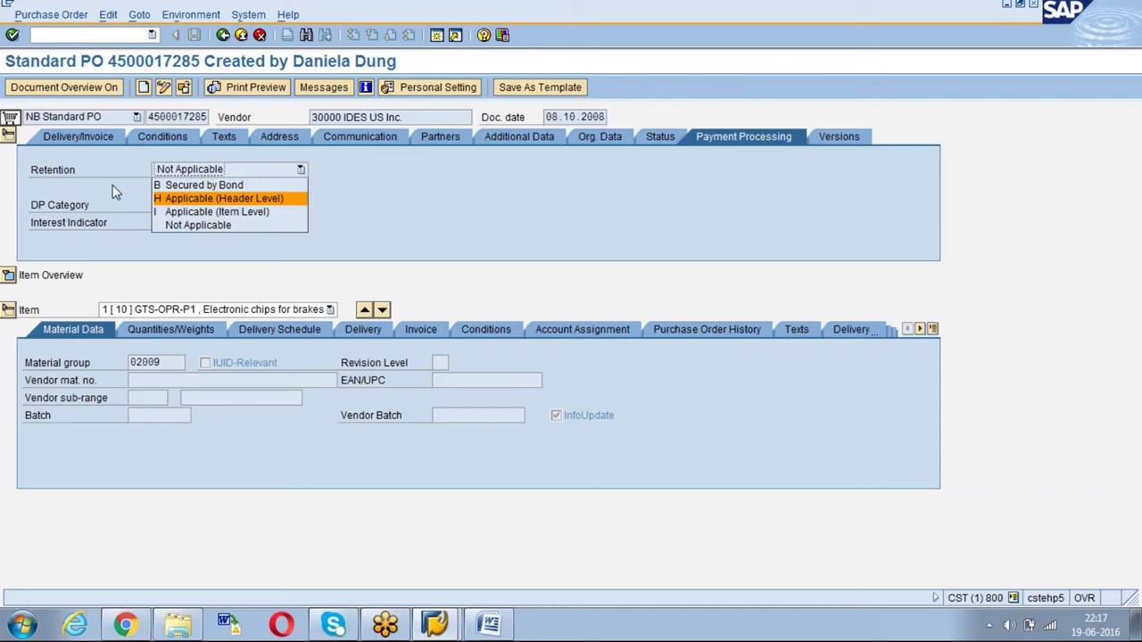
key("Escape")
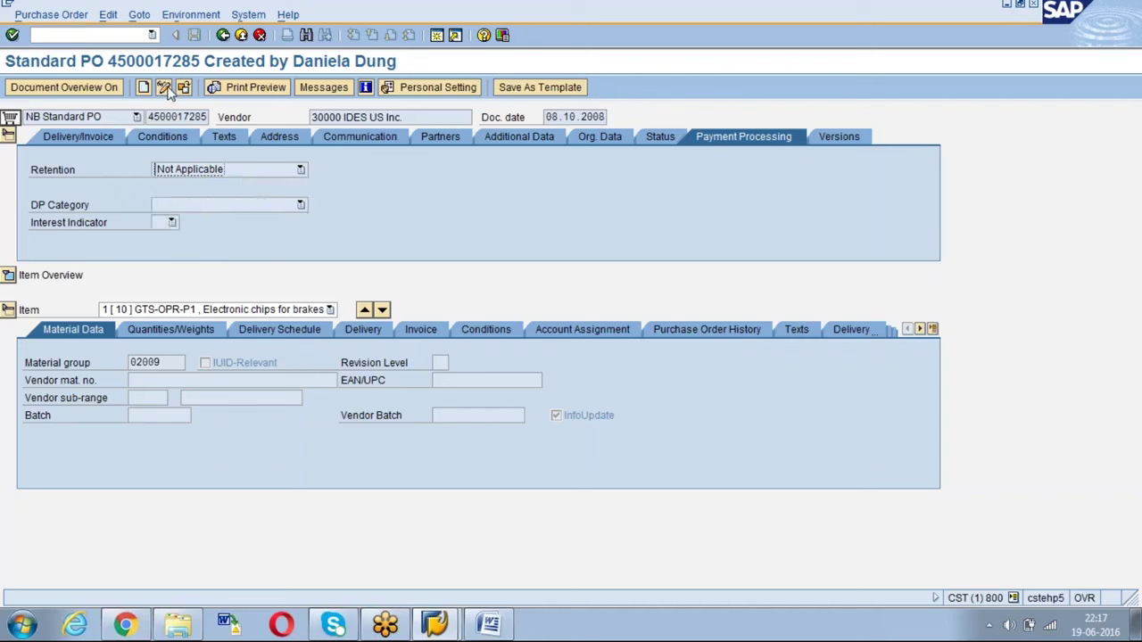
Make the purchase order editable, set the header Retention to B Secured by Bond, and check the document.
left_click(164, 87)
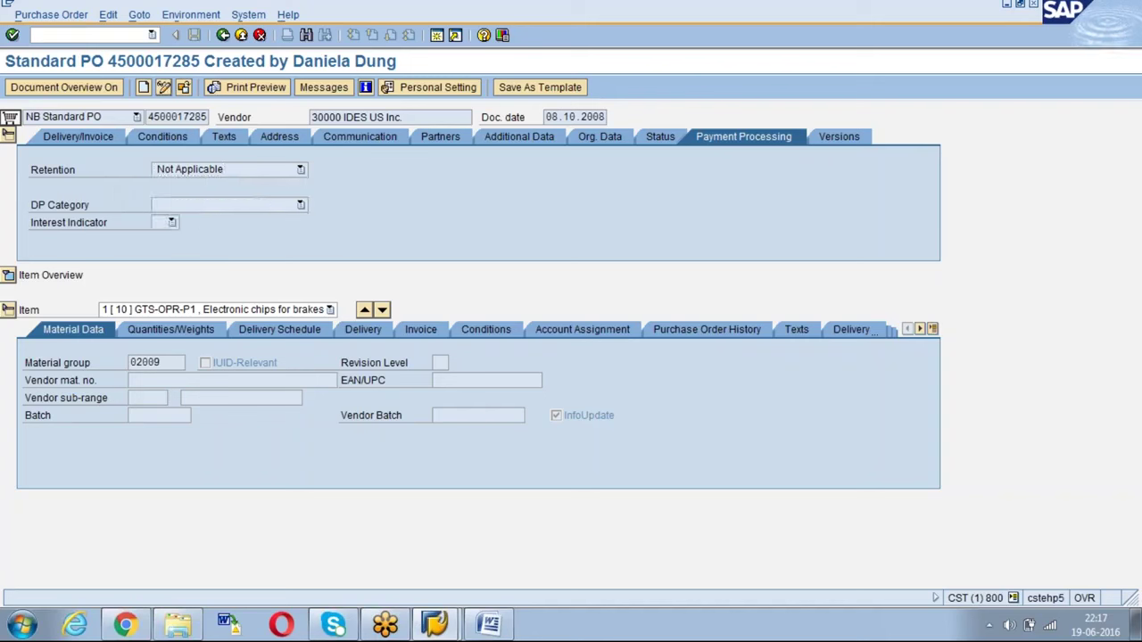
left_click(299, 172)
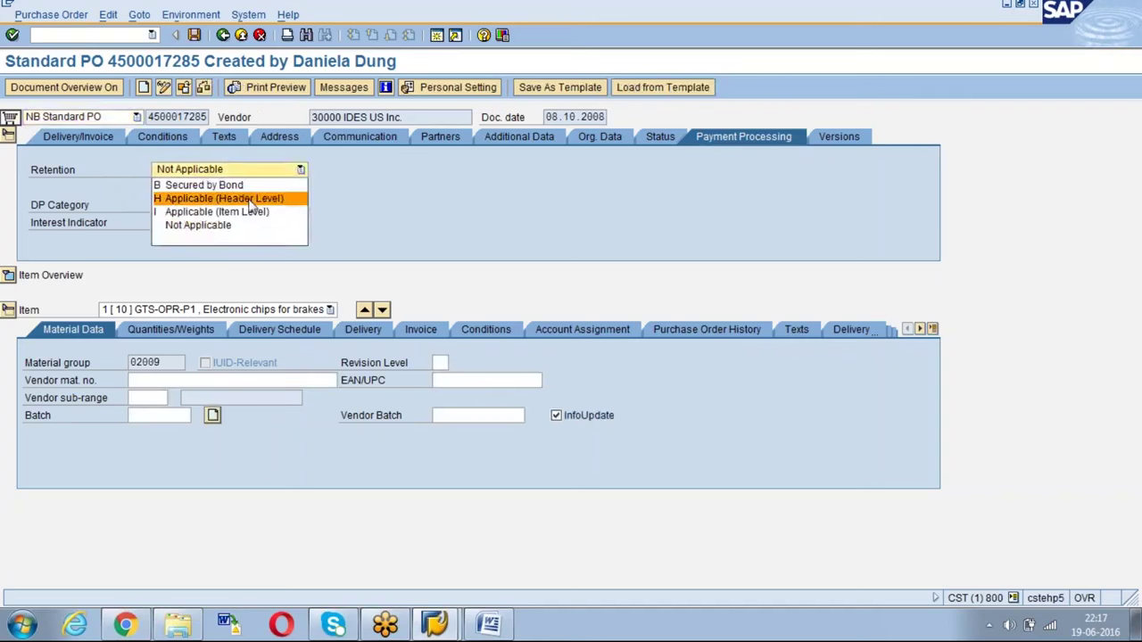
left_click(253, 181)
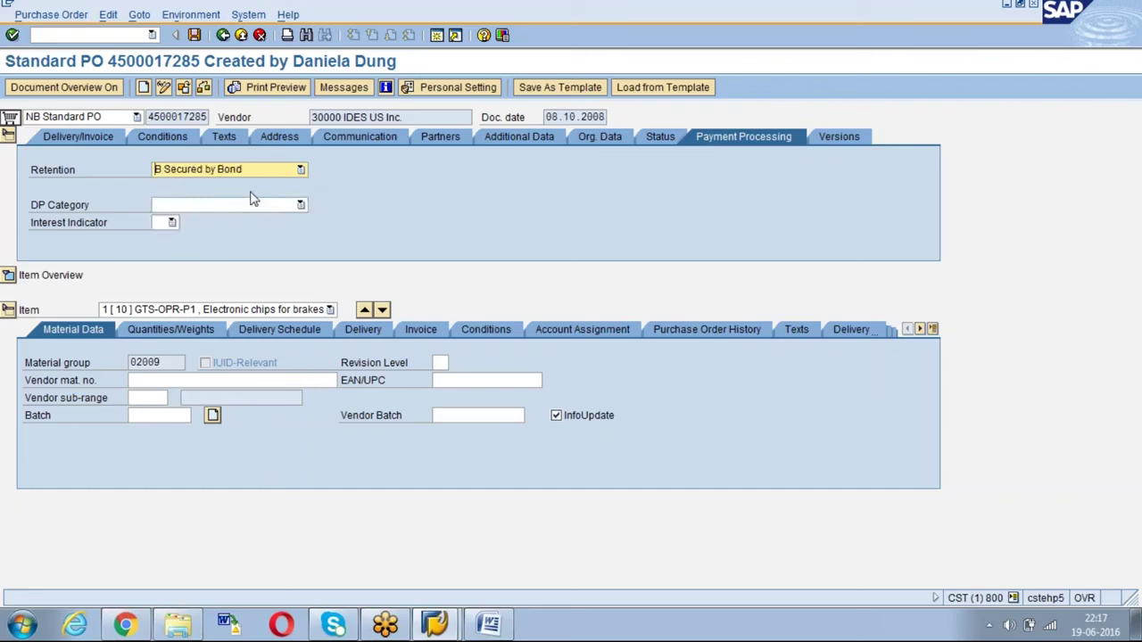
key("Return")
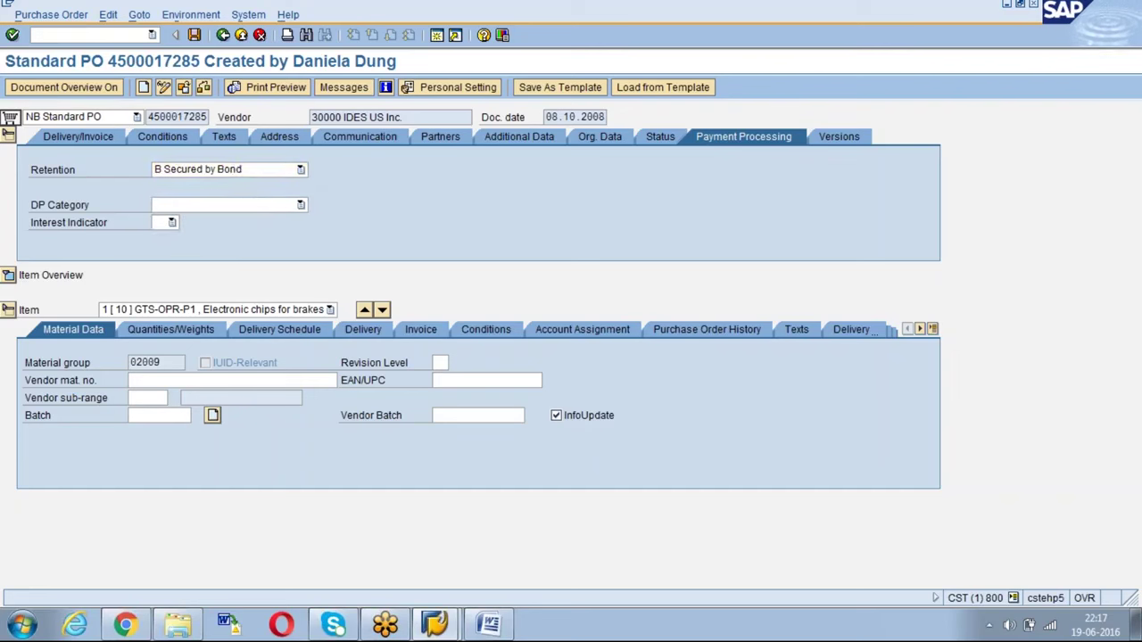
left_click(200, 95)
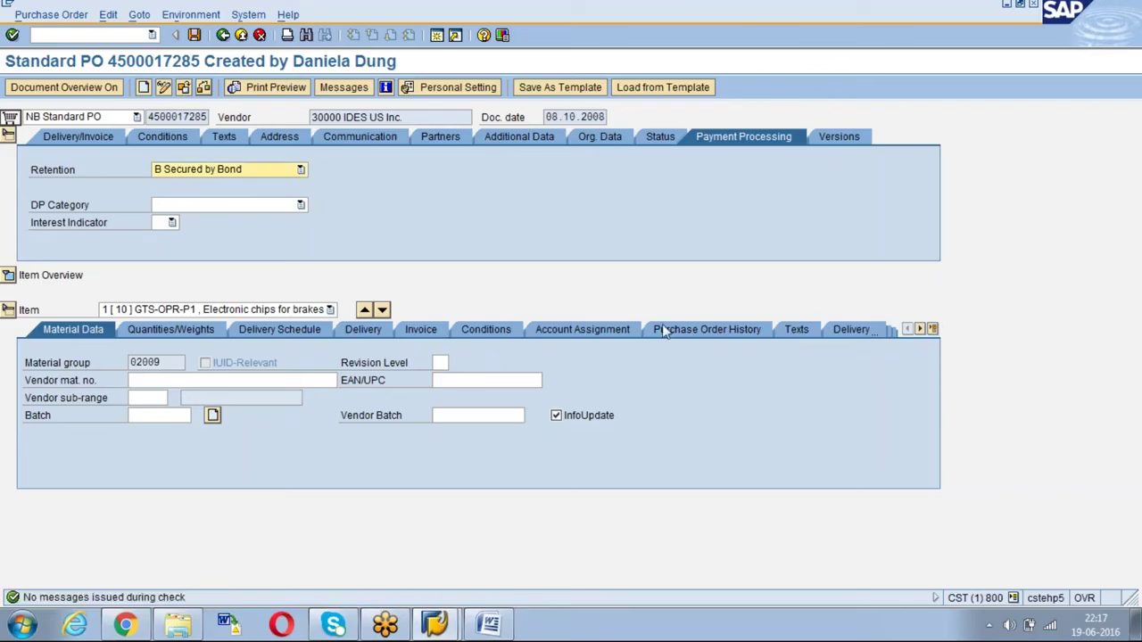
Show the item's invoice data and set the header Retention to H Applicable (Header Level) at 5 %.
left_click(426, 329)
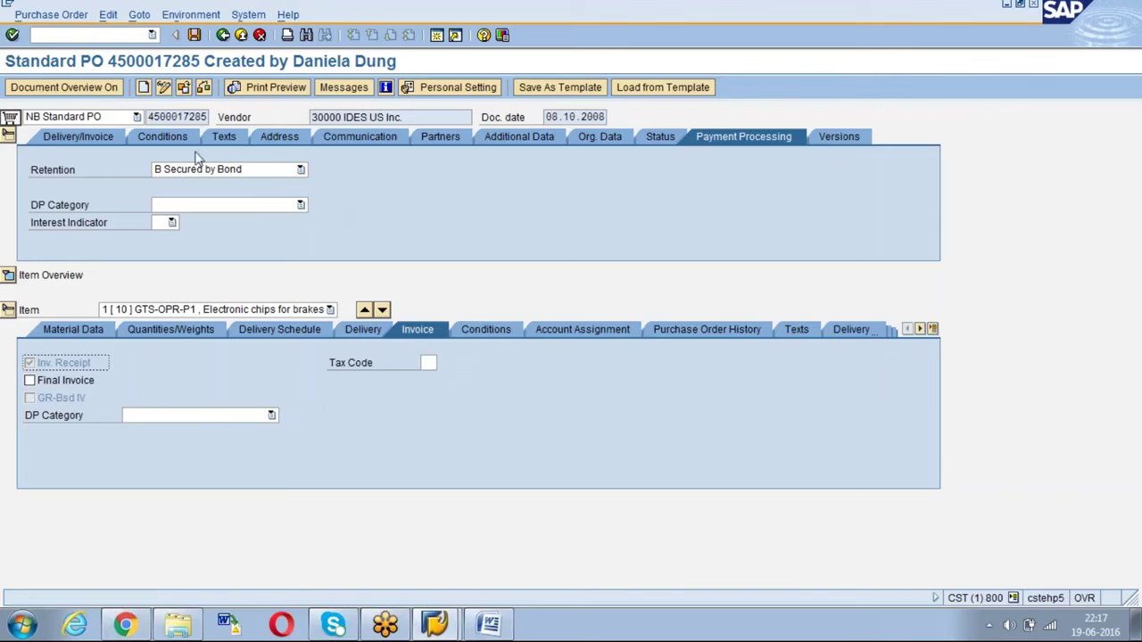
left_click(297, 170)
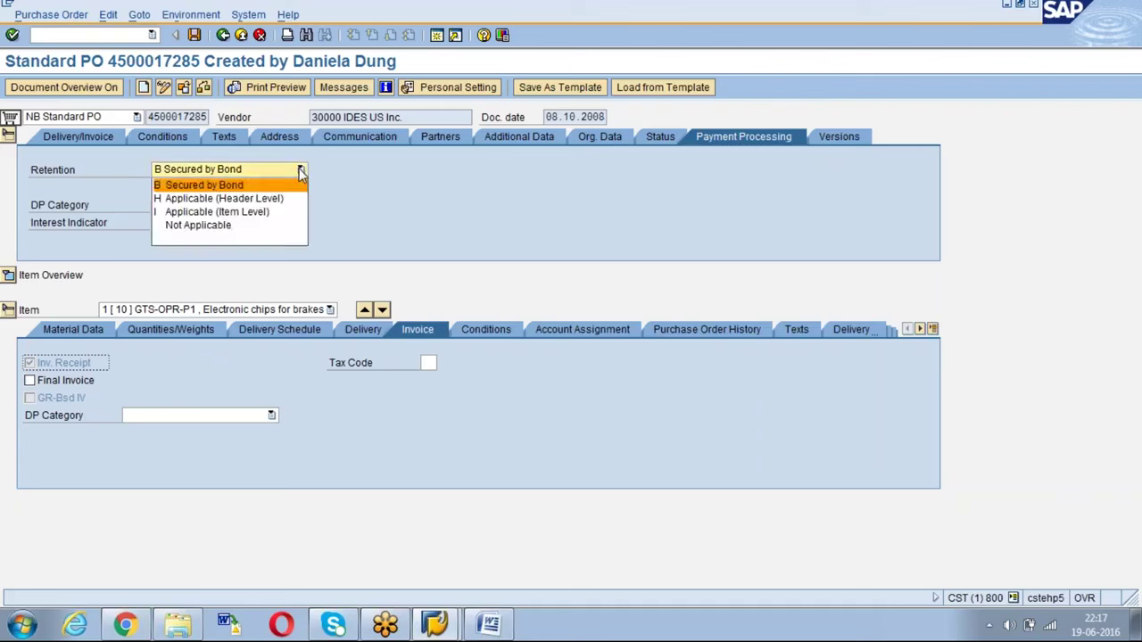
left_click(267, 199)
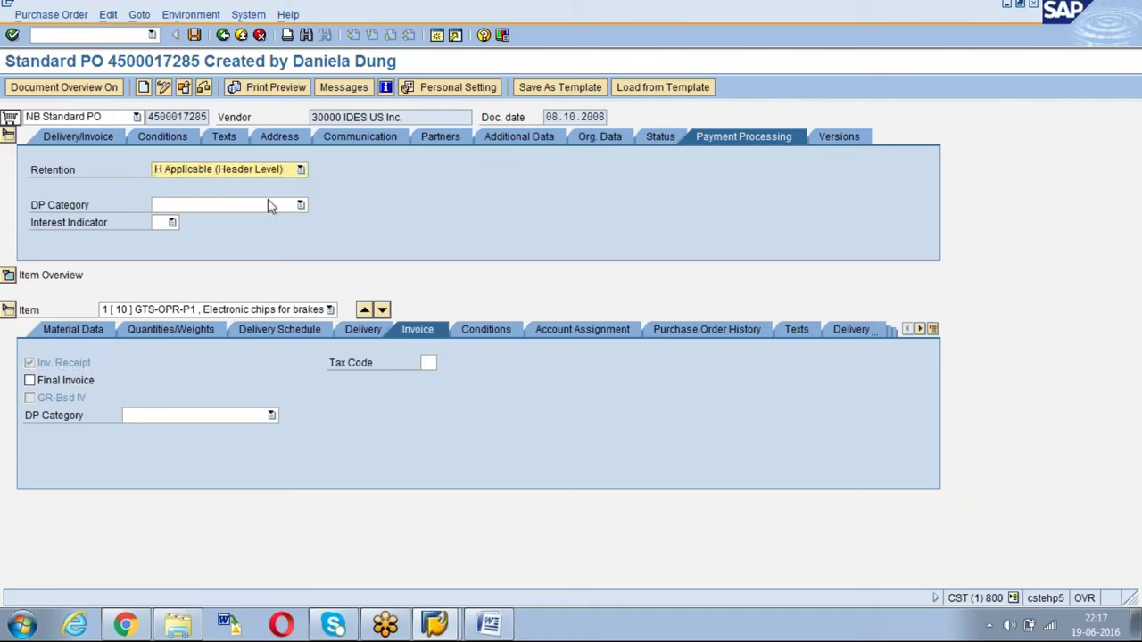
left_click(206, 88)
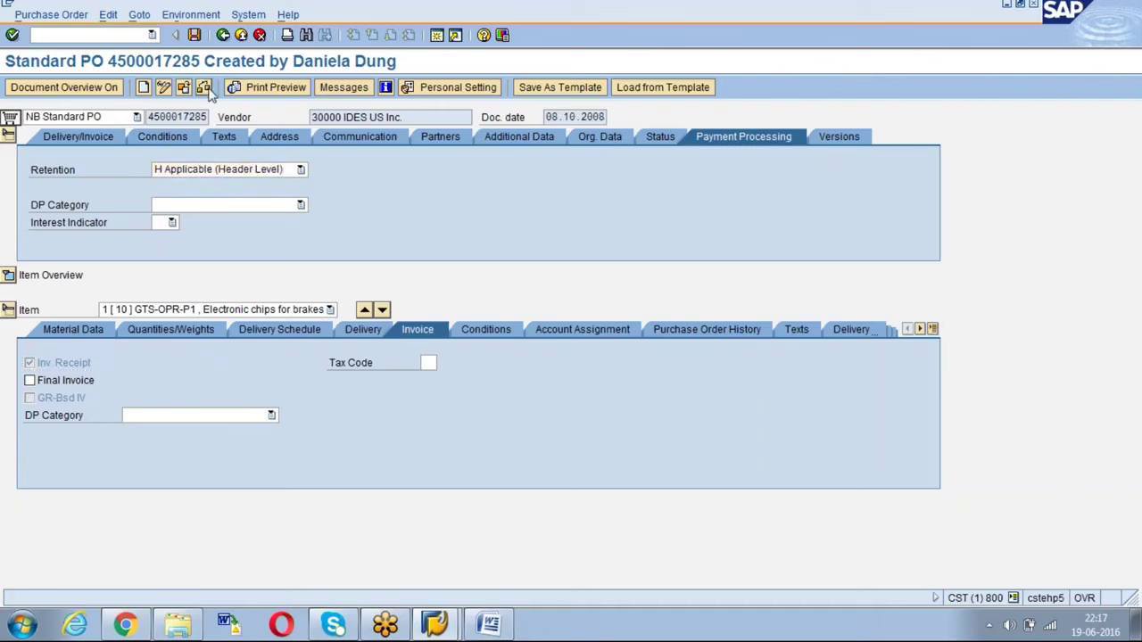
left_click(300, 170)
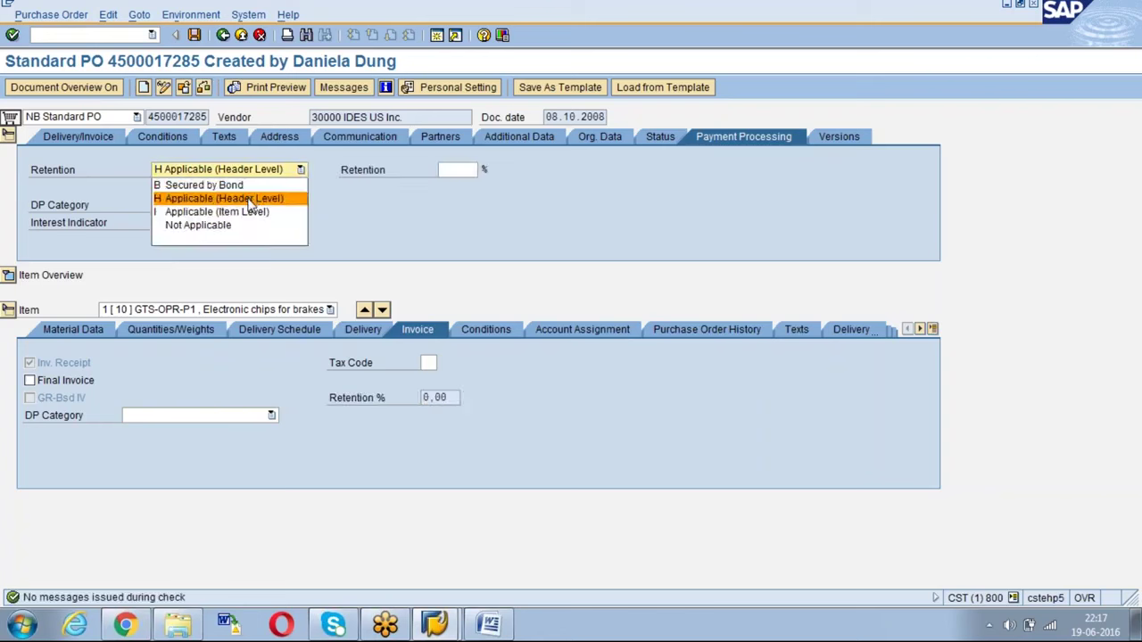
left_click(252, 198)
left_click(458, 170)
type("5")
key("Return")
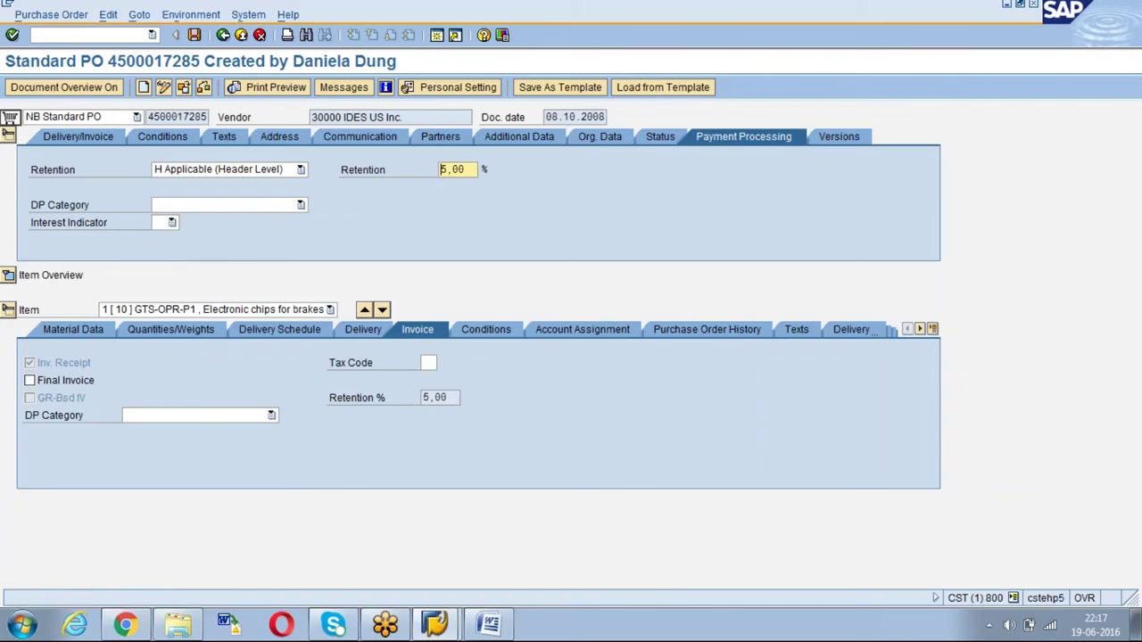
Expand the item overview, set the header Retention to I Applicable (Item Level), and check the document.
left_click(8, 275)
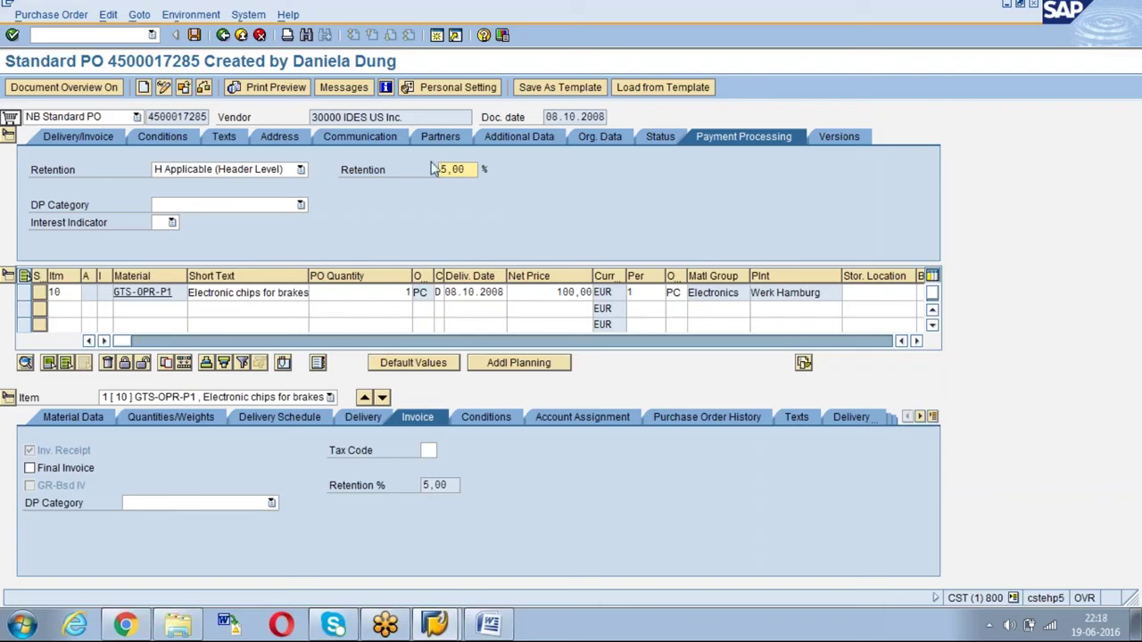
left_click(301, 172)
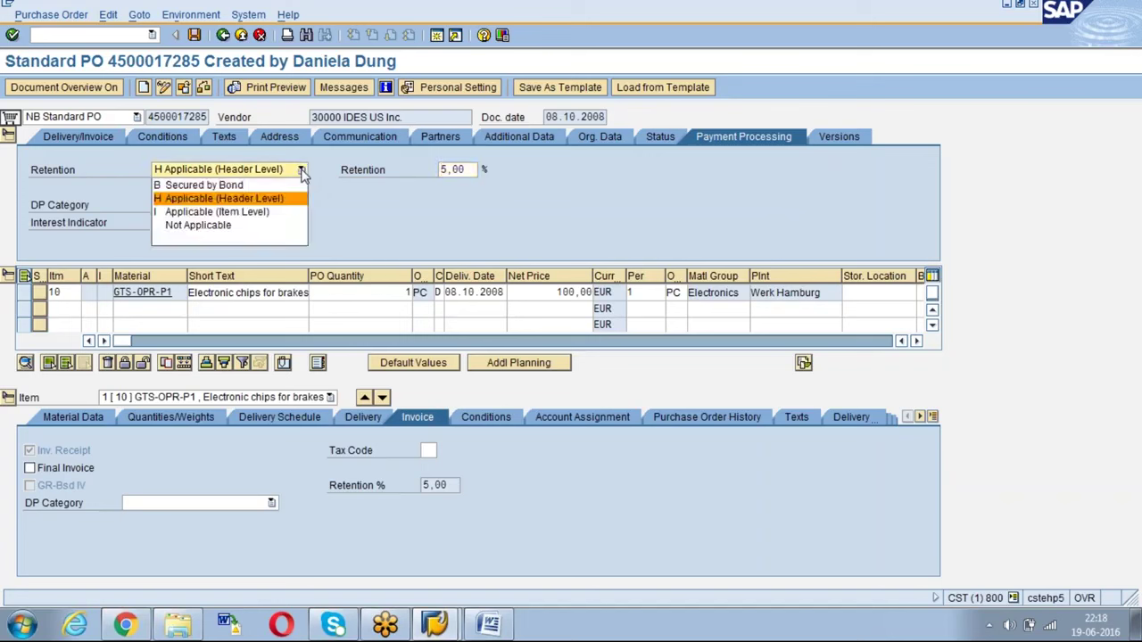
left_click(246, 218)
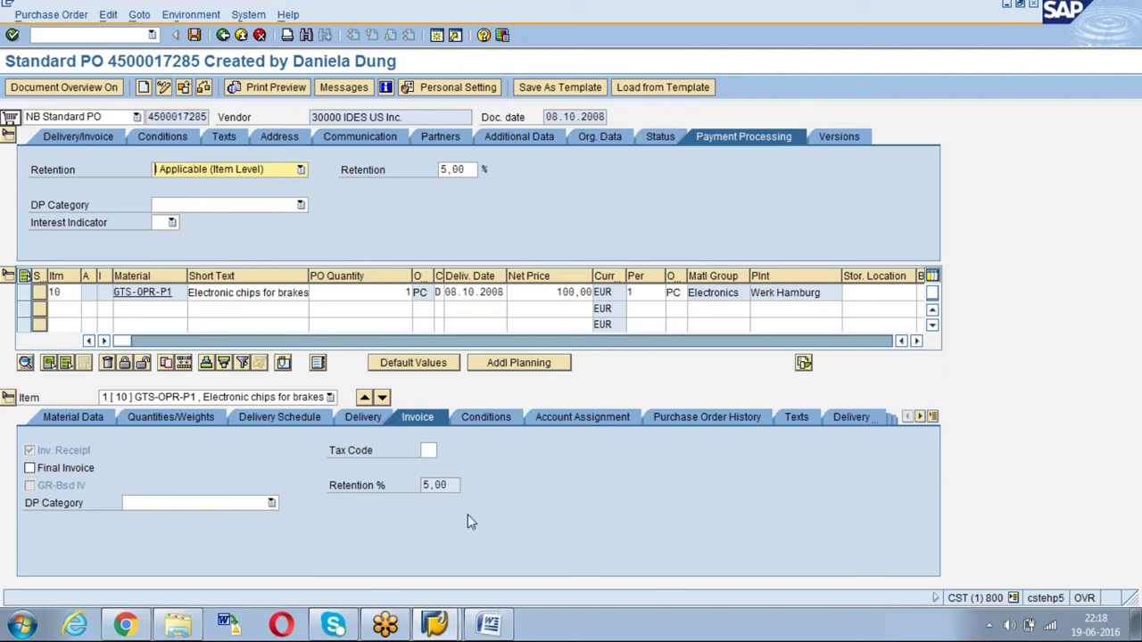
left_click(204, 87)
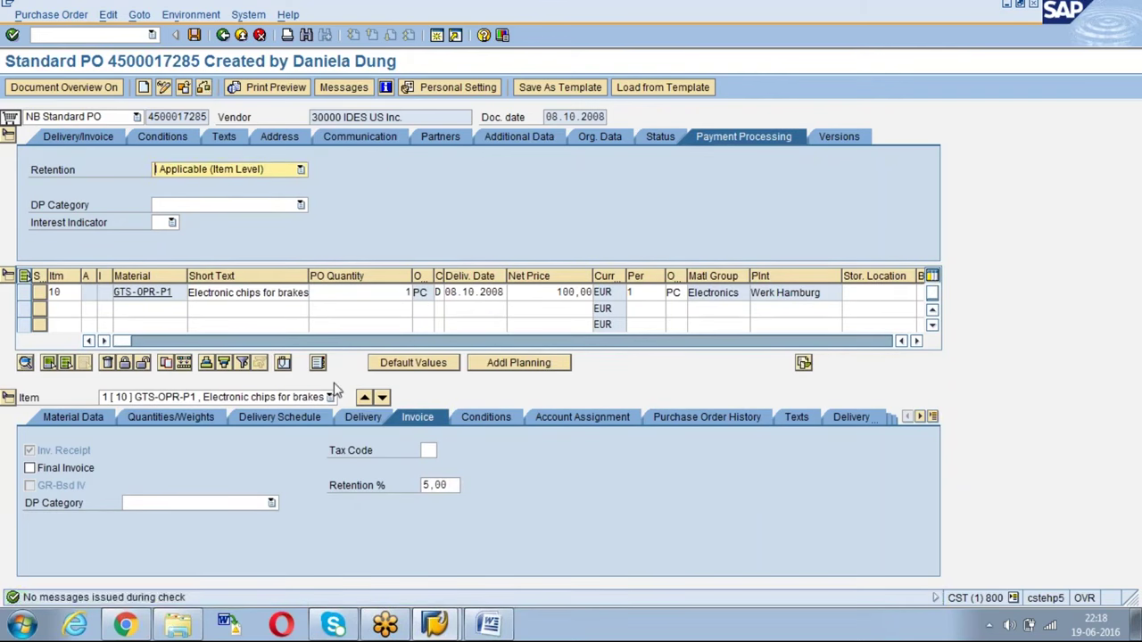
left_click(424, 485)
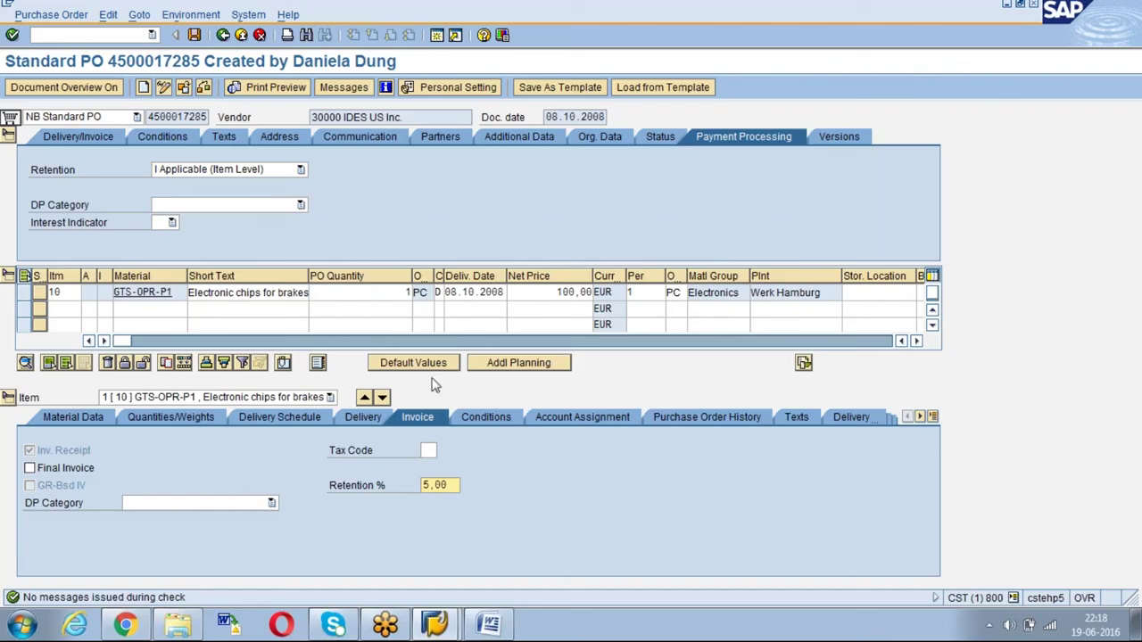
left_click(453, 485)
Return the header Retention to H Applicable (Header Level) and set its percentage to 10 %.
left_click(302, 170)
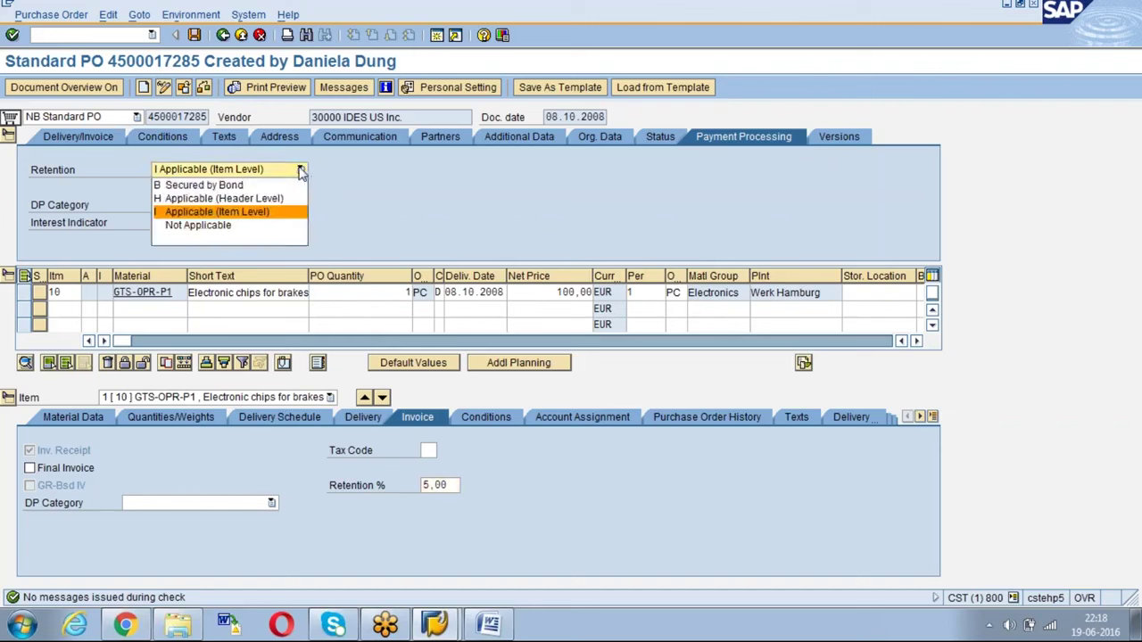
left_click(250, 198)
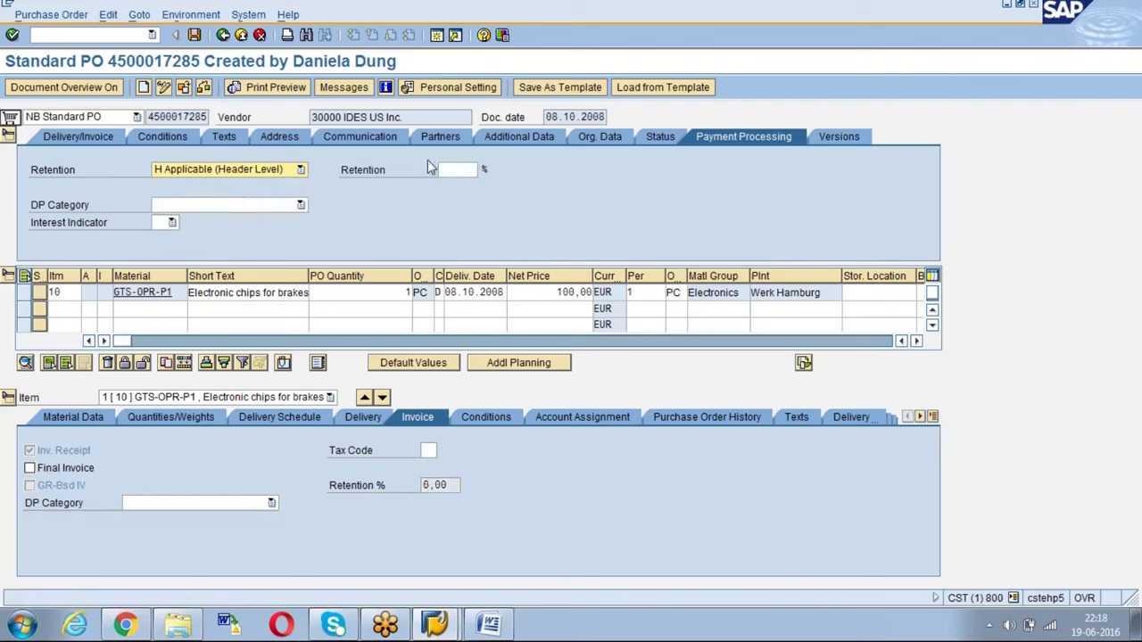
left_click(453, 170)
type("10")
key("Return")
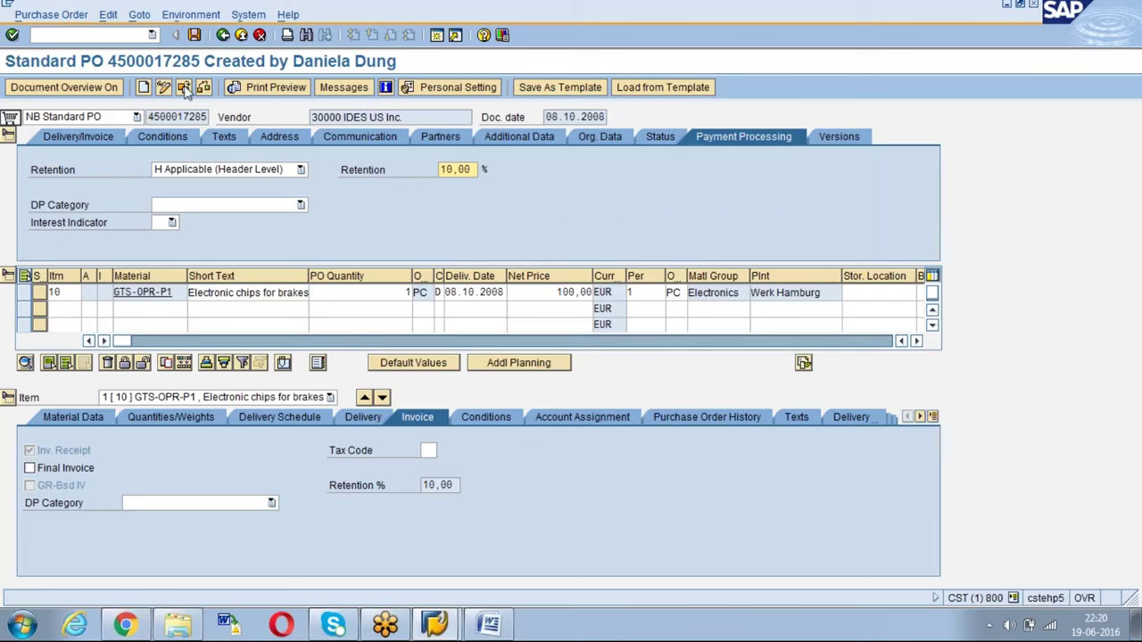
Switch to the purchase order for material 1961 without saving the changes to the current order.
left_click(10, 117)
key("Delete")
key("Delete")
key("Delete")
key("Delete")
key("Delete")
key("Delete")
key("Delete")
key("Delete")
key("Delete")
key("Delete")
type("4")
key("Down")
key("Down")
key("Return")
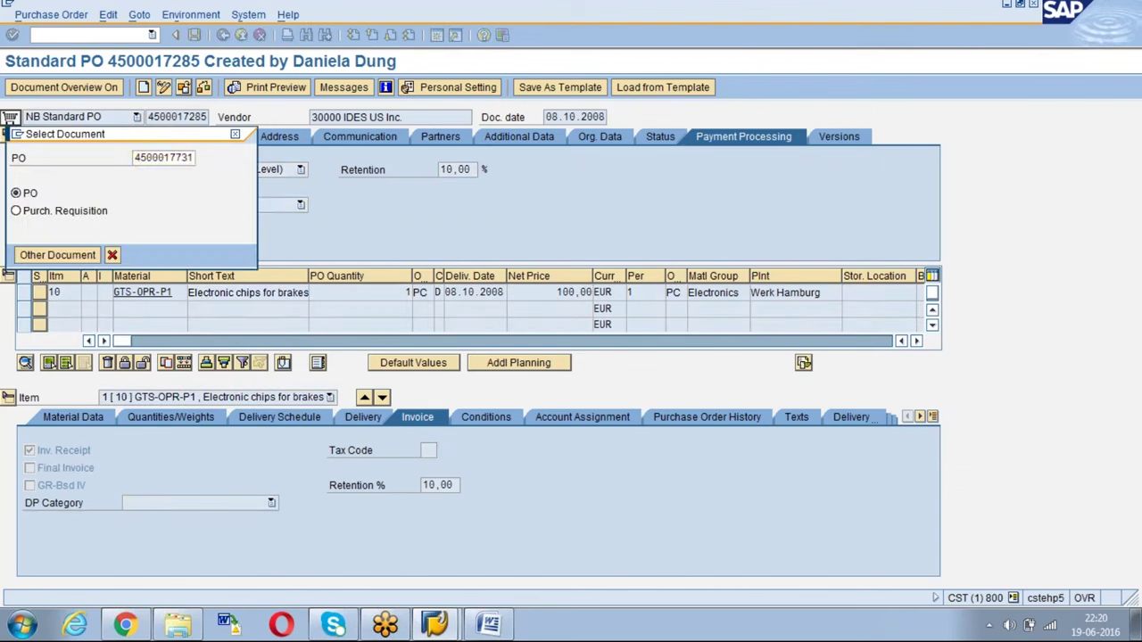
key("Return")
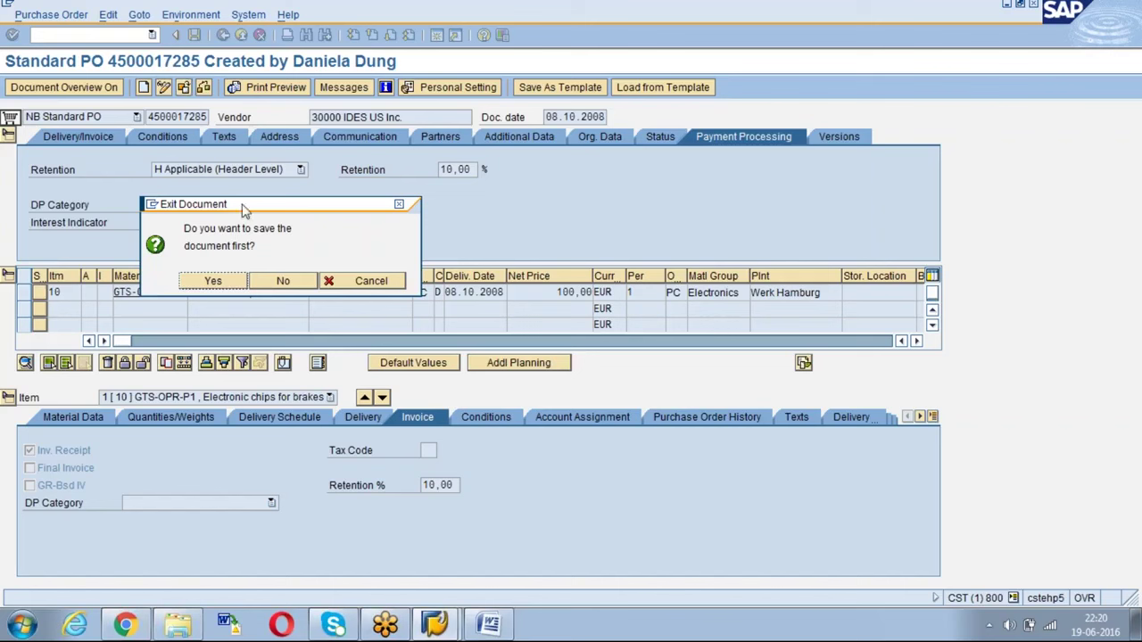
key("Tab")
key("Return")
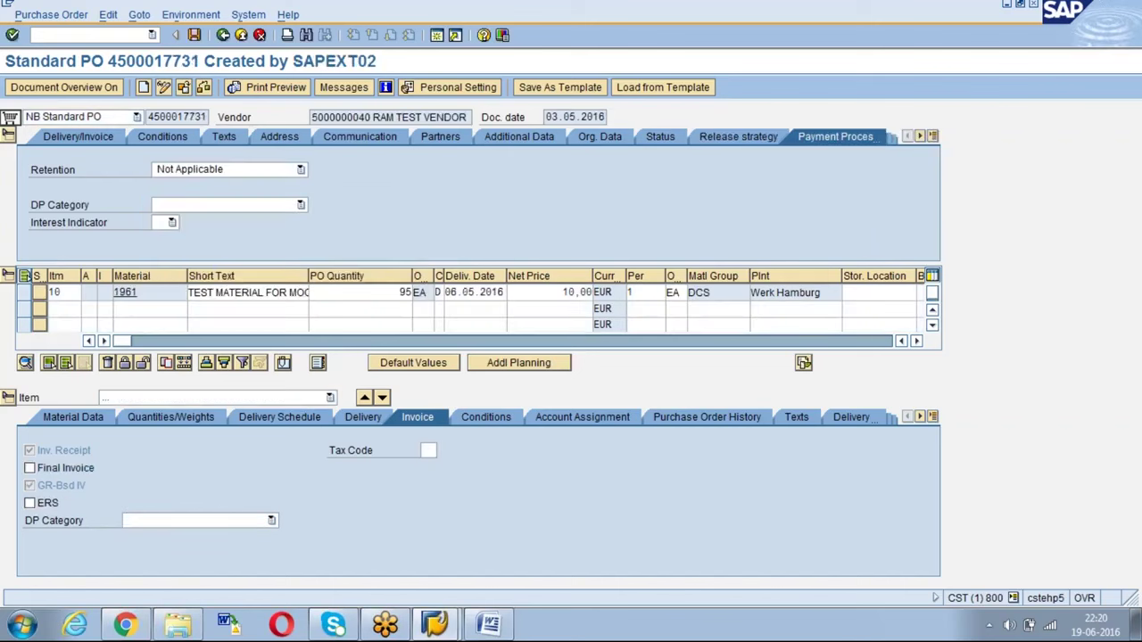
Switch to the purchase order for material 1893, CPU.
left_click(184, 86)
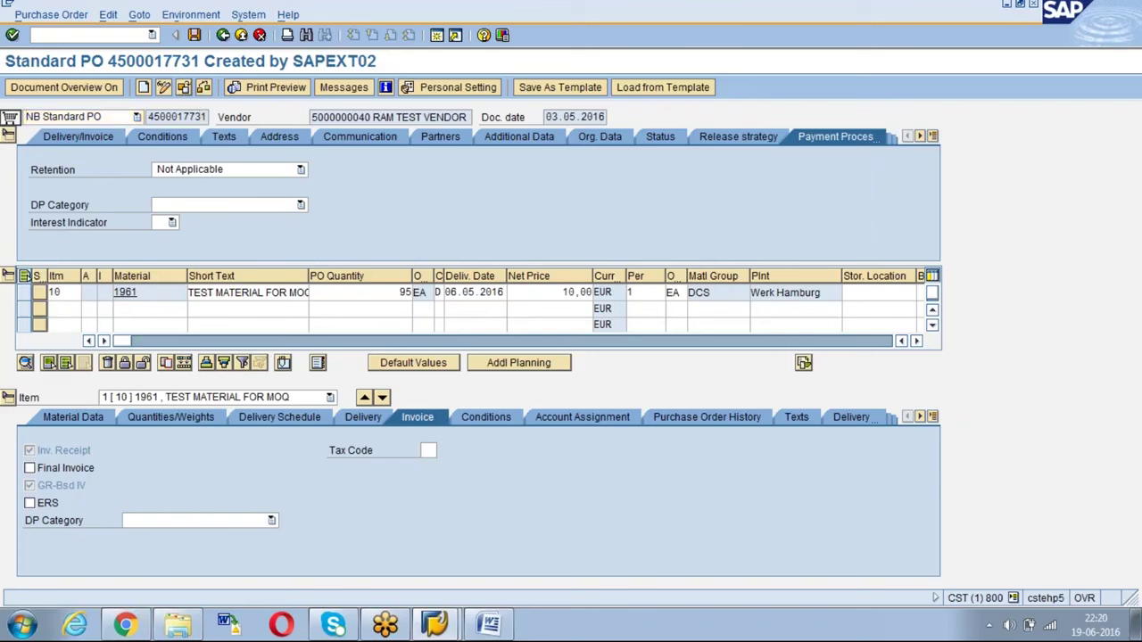
key("BackSpace")
key("Down")
key("Down")
key("Down")
key("Return")
key("Return")
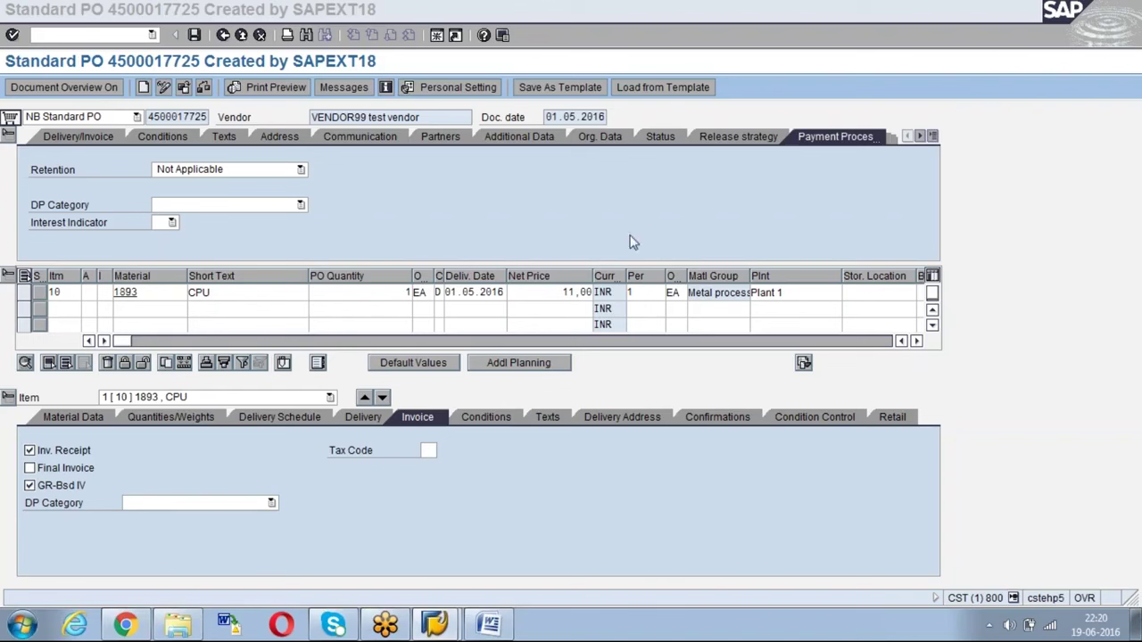
left_click(470, 187)
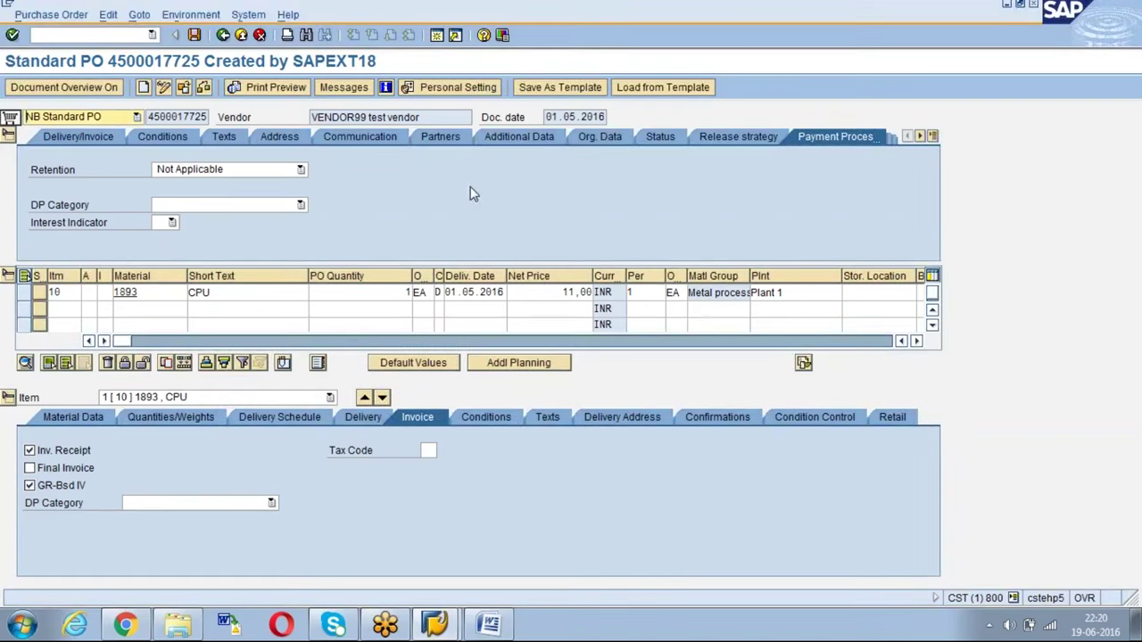